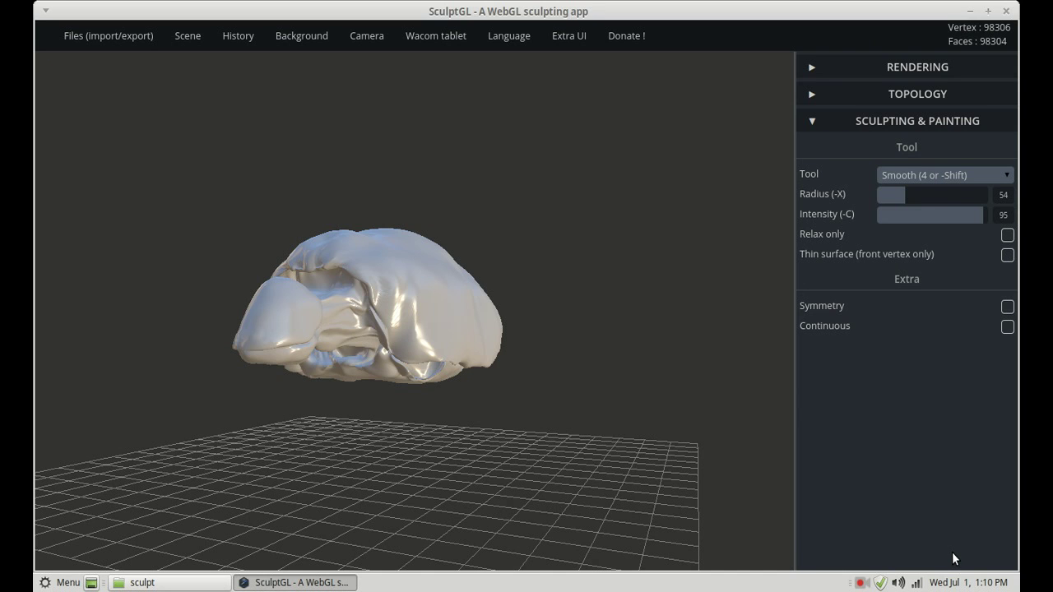
Step: Drag the mesh with Move (radius 69, intensity 100) into a long body with a pointed tail spike
{"action": "right_click", "coordinate": [863, 582]}
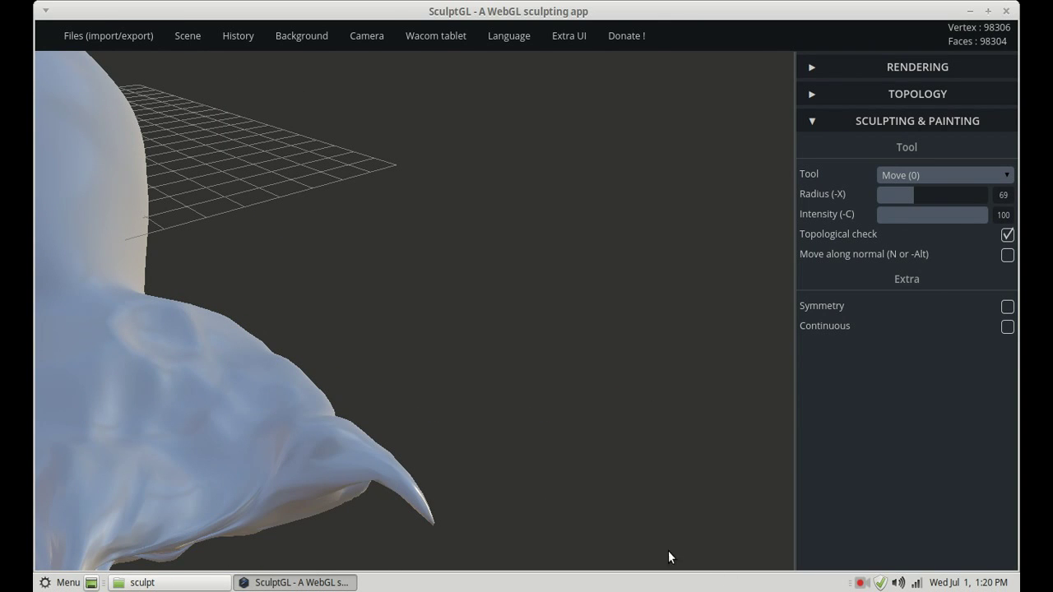
Step: Orbit around the tail fin, then load the saved replay that produces the flared, forked tail
{"action": "mouse_move", "coordinate": [668, 551]}
{"action": "left_mouse_down"}
{"action": "mouse_move", "coordinate": [434, 362]}
{"action": "mouse_move", "coordinate": [410, 367]}
{"action": "mouse_move", "coordinate": [384, 443]}
{"action": "left_mouse_up"}
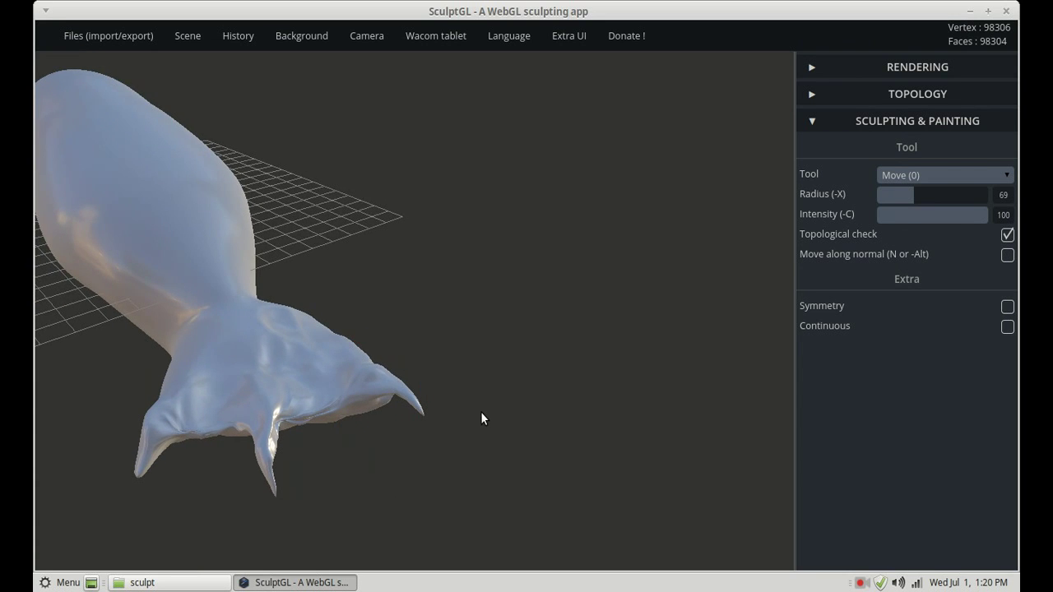
{"action": "mouse_move", "coordinate": [481, 414]}
{"action": "left_mouse_down"}
{"action": "mouse_move", "coordinate": [579, 341]}
{"action": "mouse_move", "coordinate": [642, 384]}
{"action": "mouse_move", "coordinate": [647, 423]}
{"action": "mouse_move", "coordinate": [630, 459]}
{"action": "left_mouse_up"}
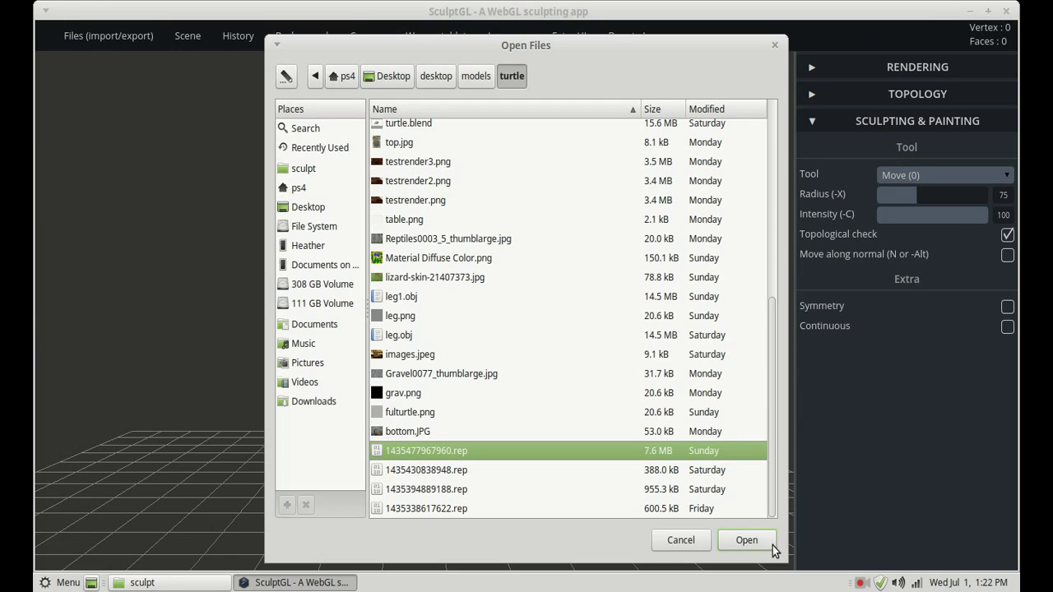
{"action": "left_click", "coordinate": [762, 547]}
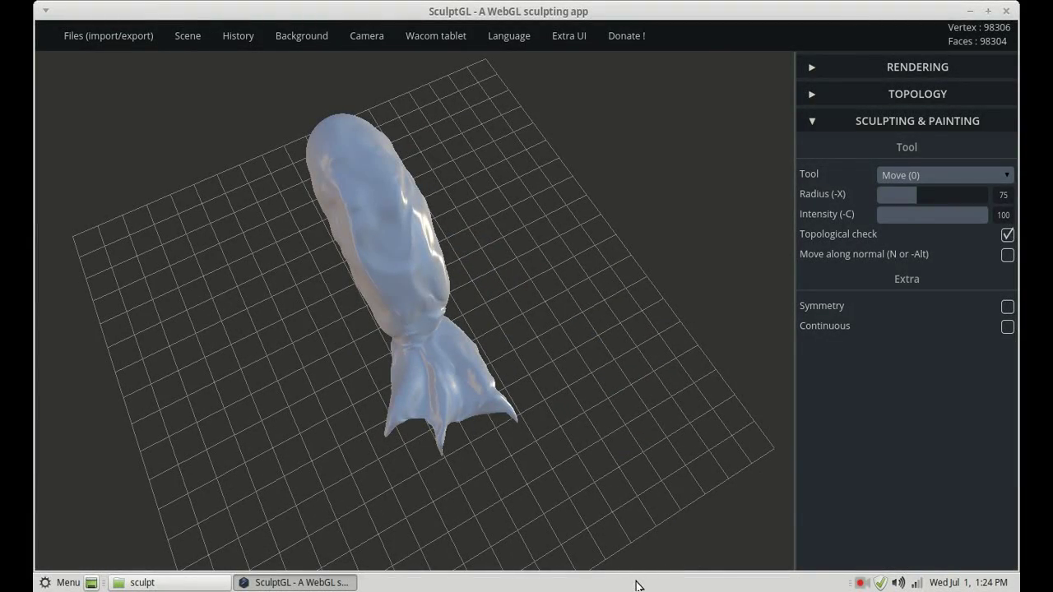
{"action": "mouse_move", "coordinate": [651, 282]}
{"action": "left_mouse_down"}
{"action": "mouse_move", "coordinate": [667, 226]}
{"action": "mouse_move", "coordinate": [657, 236]}
{"action": "mouse_move", "coordinate": [743, 107]}
{"action": "mouse_move", "coordinate": [722, 59]}
{"action": "left_mouse_up"}
{"action": "mouse_move", "coordinate": [654, 339]}
{"action": "left_mouse_down"}
{"action": "mouse_move", "coordinate": [499, 324]}
{"action": "mouse_move", "coordinate": [489, 216]}
{"action": "mouse_move", "coordinate": [374, 494]}
{"action": "mouse_move", "coordinate": [40, 378]}
{"action": "left_mouse_up"}
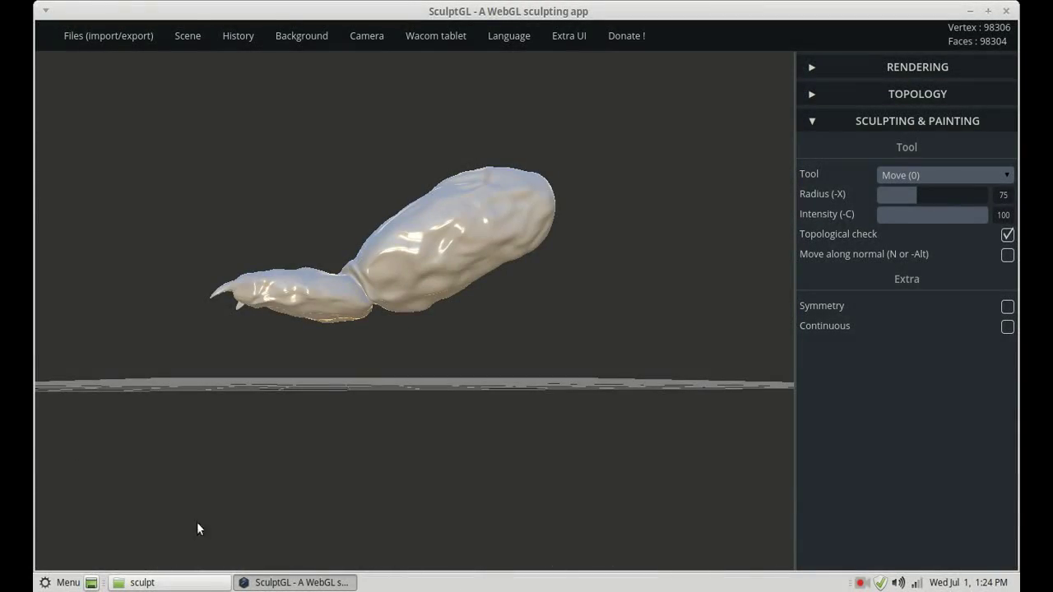